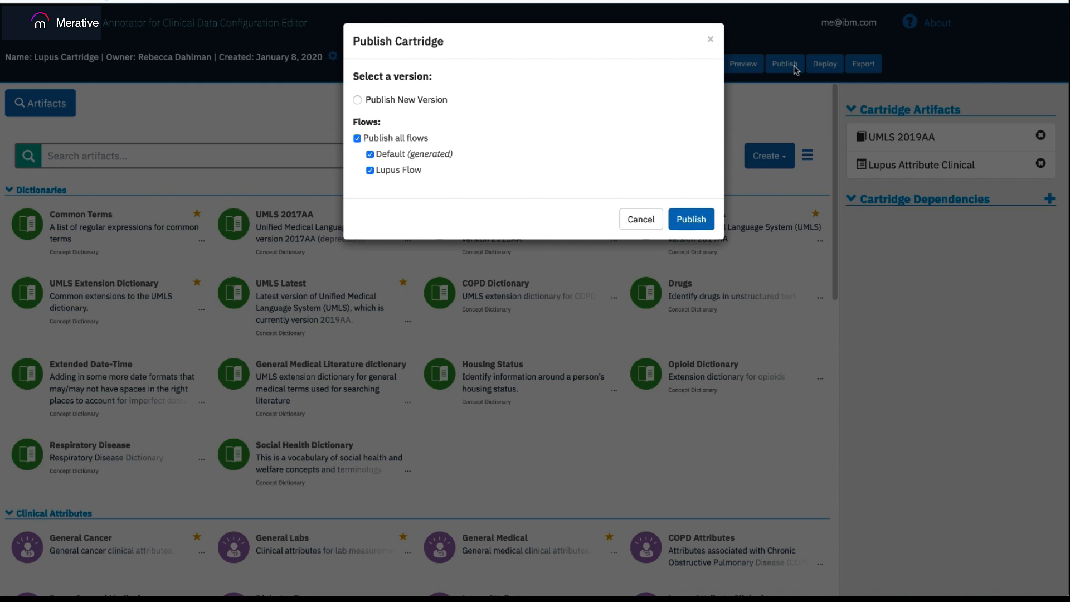
- Publish a new version of the Lupus Cartridge with only the Lupus Flow, excluding the generated default flow
left_click(434, 106)
left_click(432, 159)
left_click(681, 215)
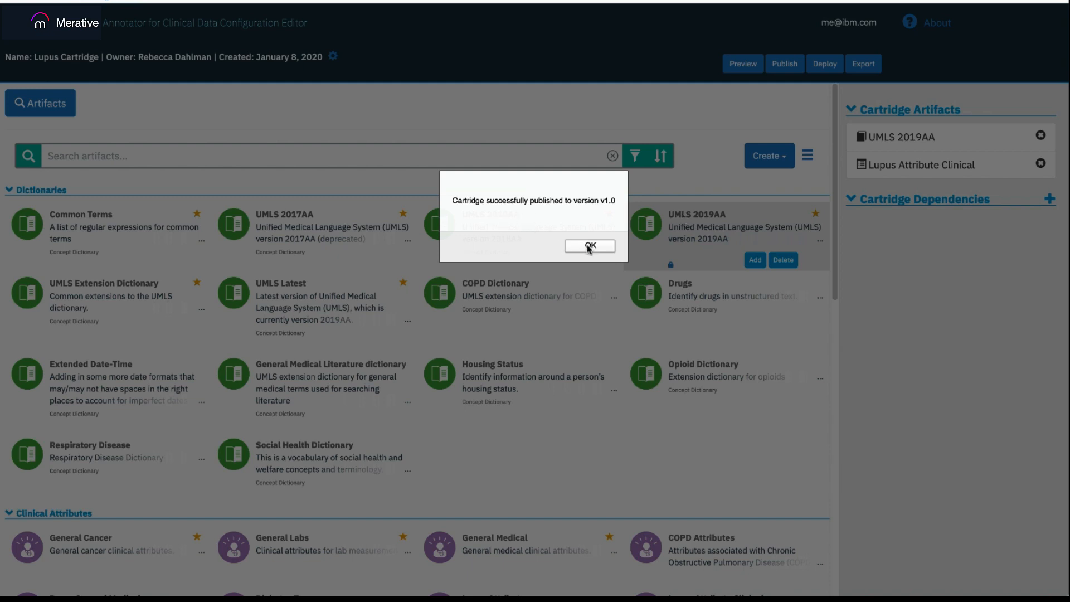
left_click(589, 246)
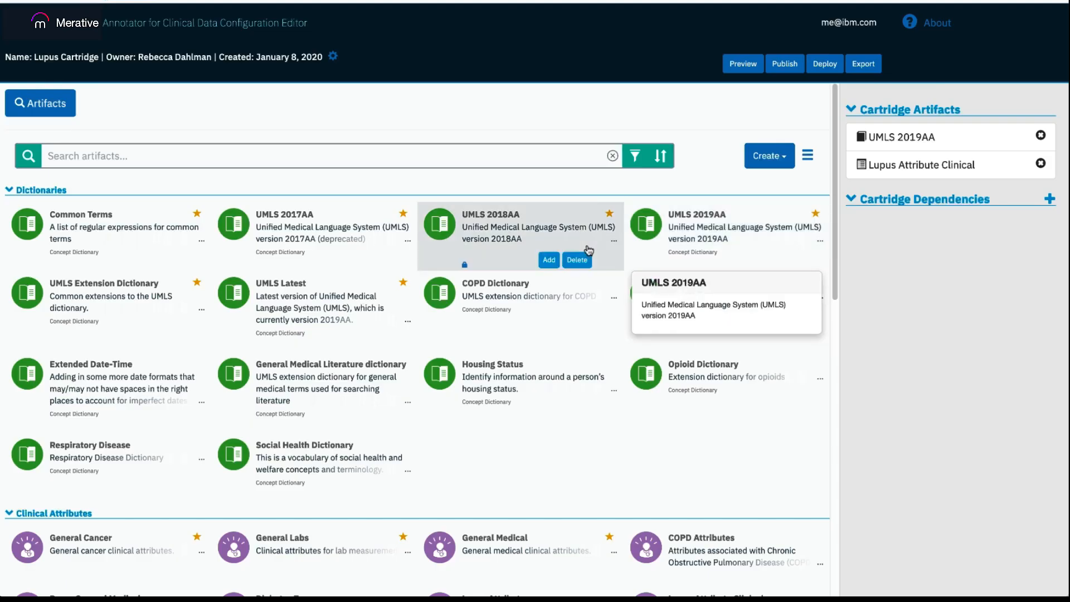
- Set up a deployment of cartridge version v1.0 with a newly added ACD host as the target
left_click(831, 75)
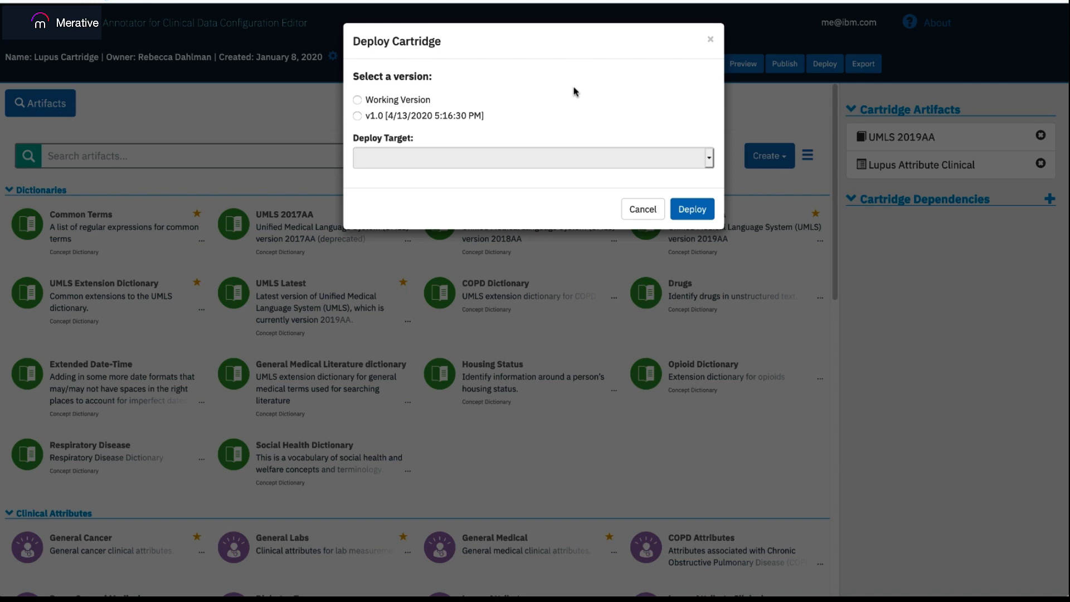
left_click(480, 117)
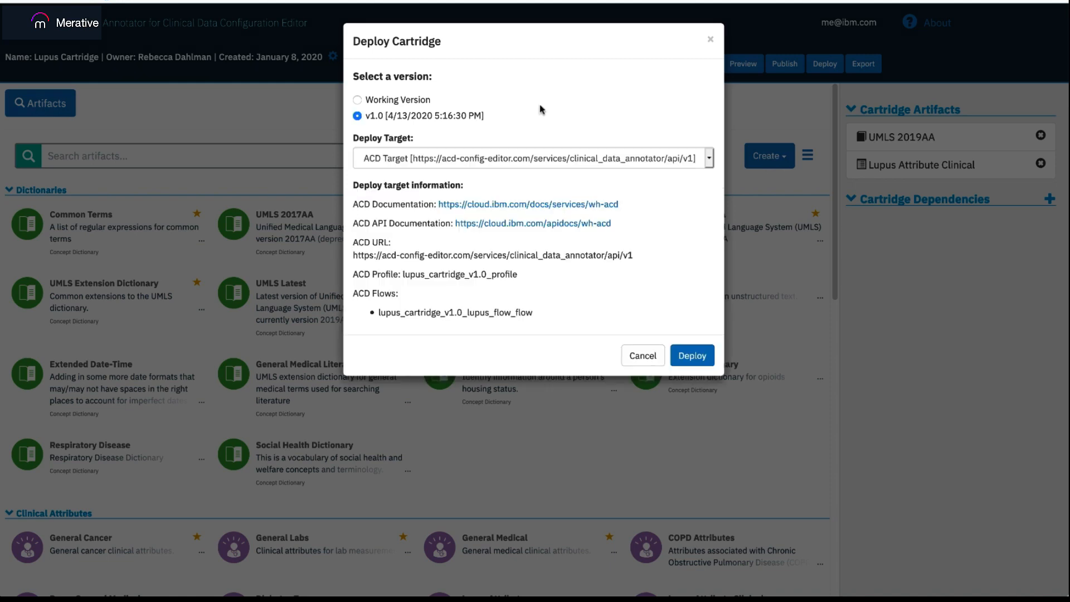
left_click(462, 161)
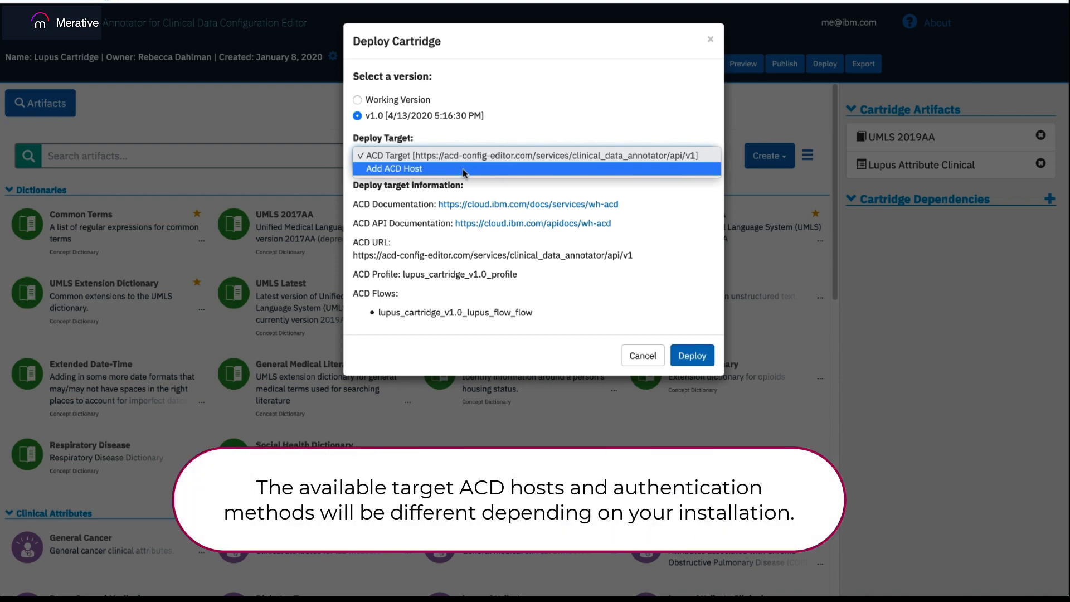
left_click(463, 168)
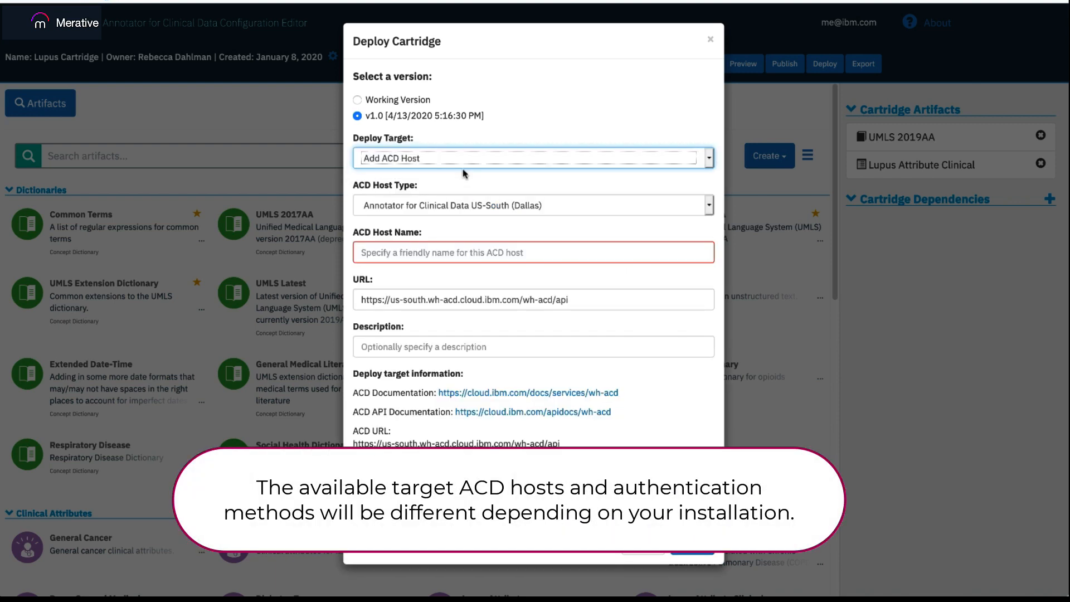
- Name the host "My ACD Host", keep the Annotator for Clinical Data US-South (Dallas) type, and submit the deployment
left_click(466, 255)
type("My ACD ")
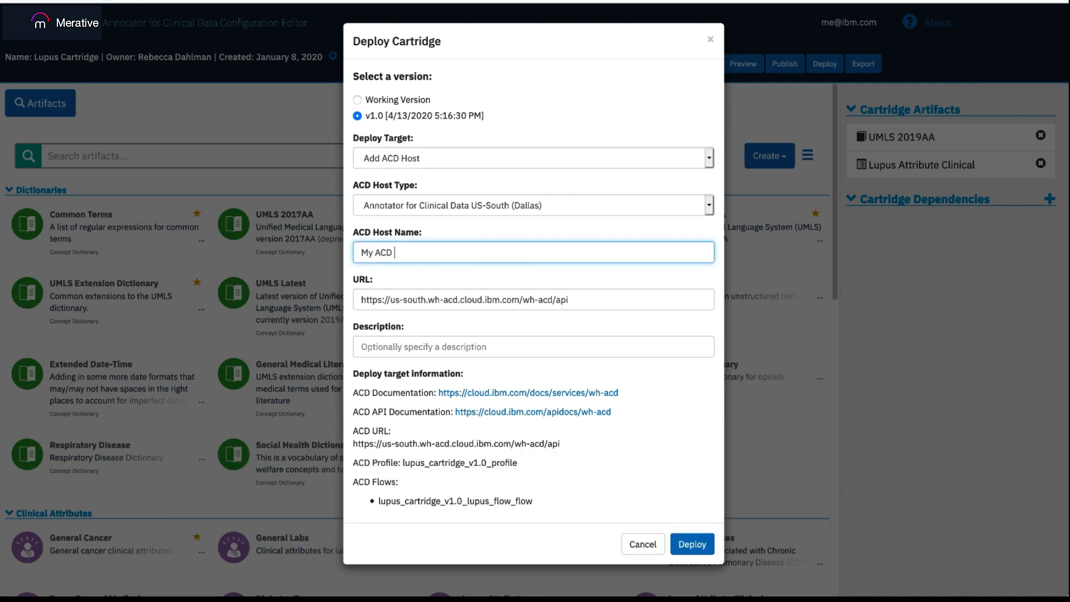
type("Host")
left_click(457, 345)
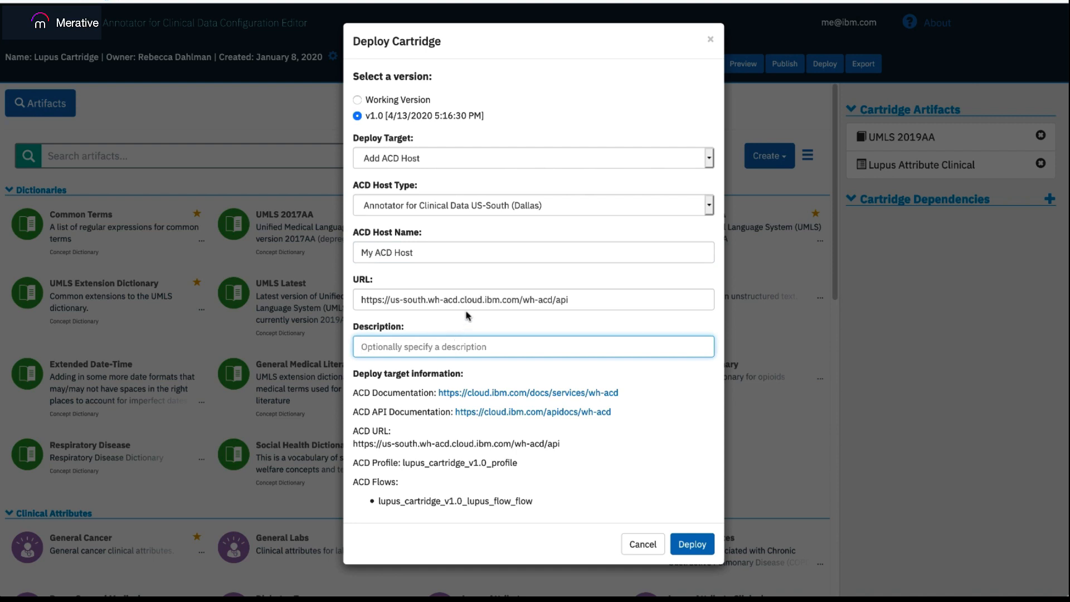
left_click(419, 212)
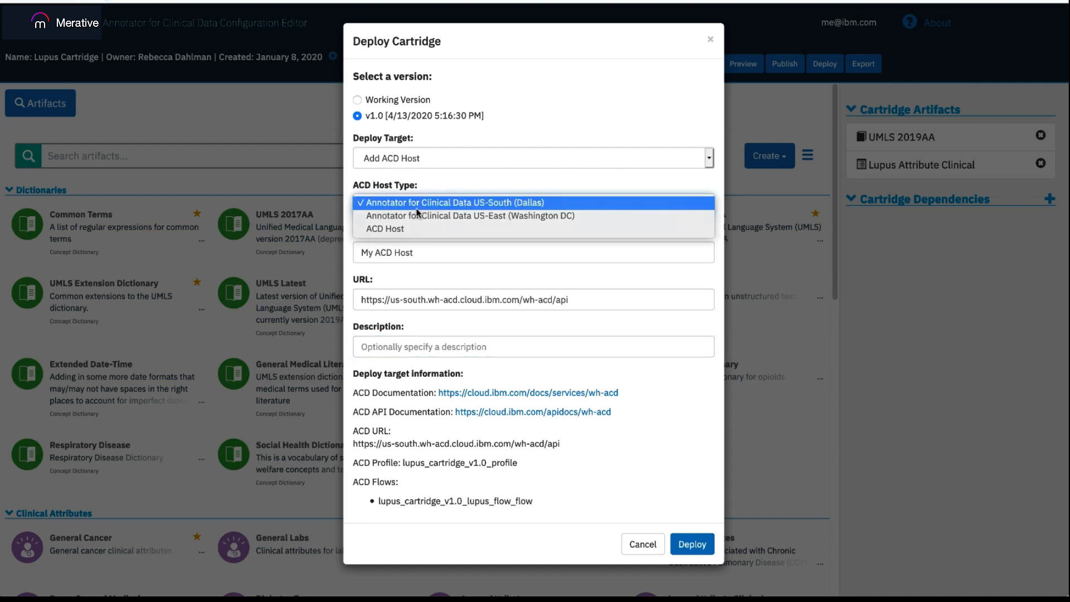
left_click(521, 190)
left_click(493, 351)
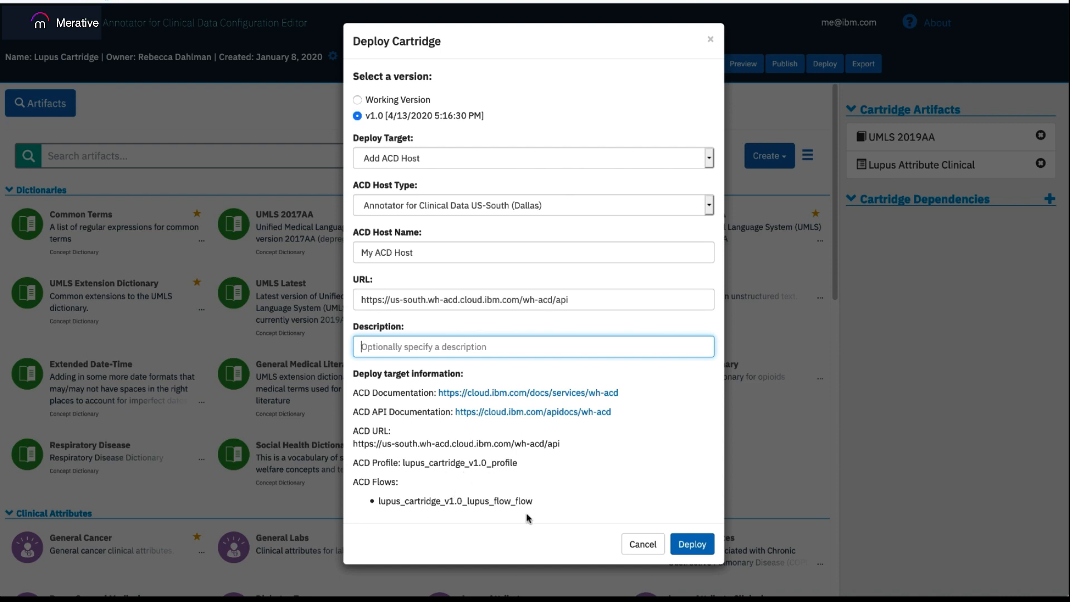
left_click(692, 544)
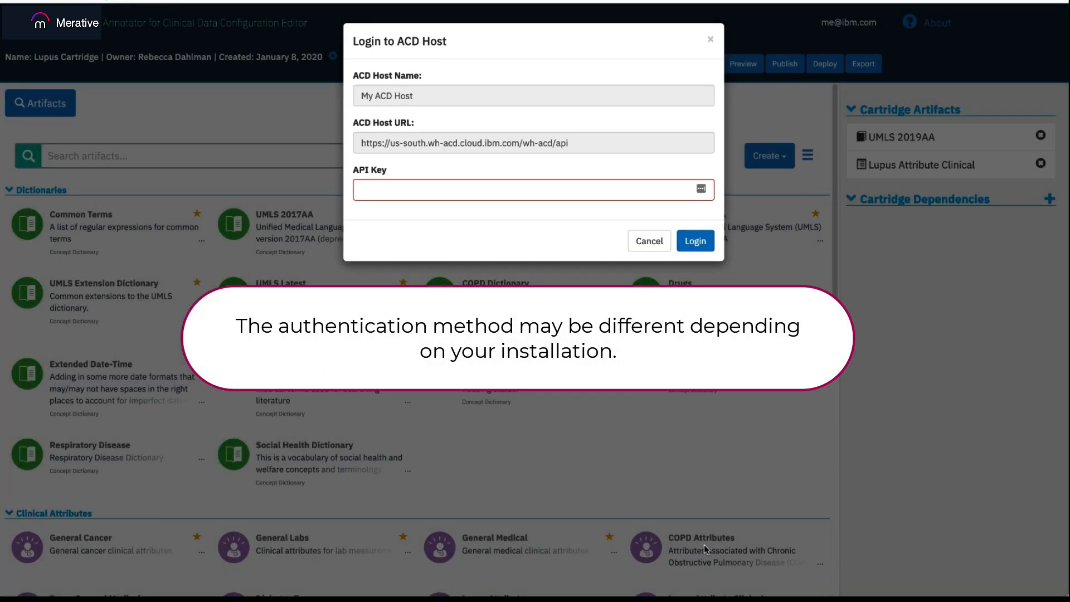
- Log in to the ACD host with the API key, decline saving it in LastPass, and close the deployment report
left_click(452, 193)
key("ctrl+v")
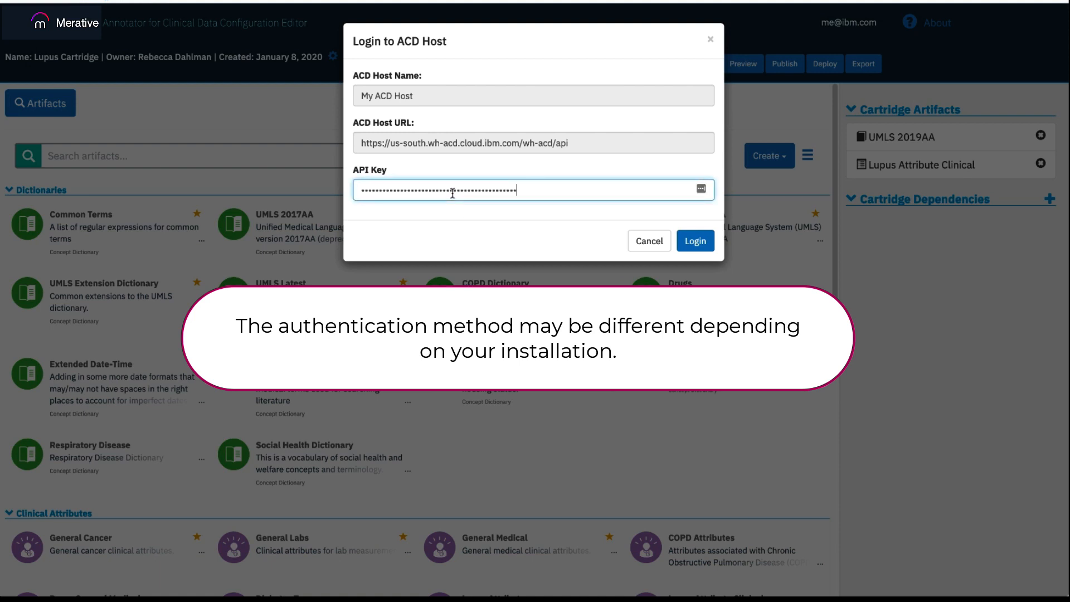
left_click(690, 241)
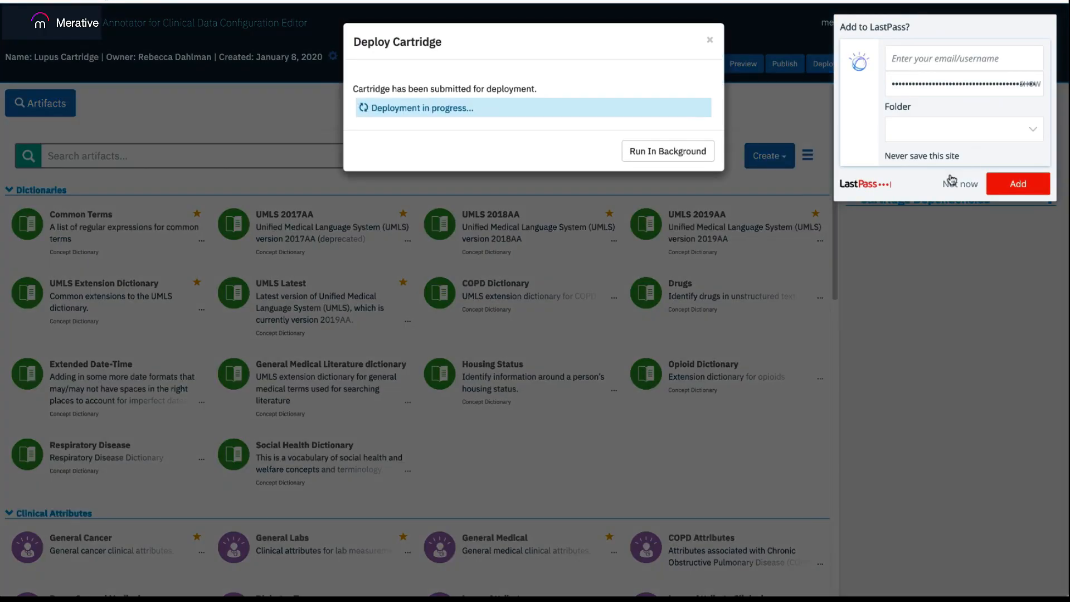
left_click(954, 181)
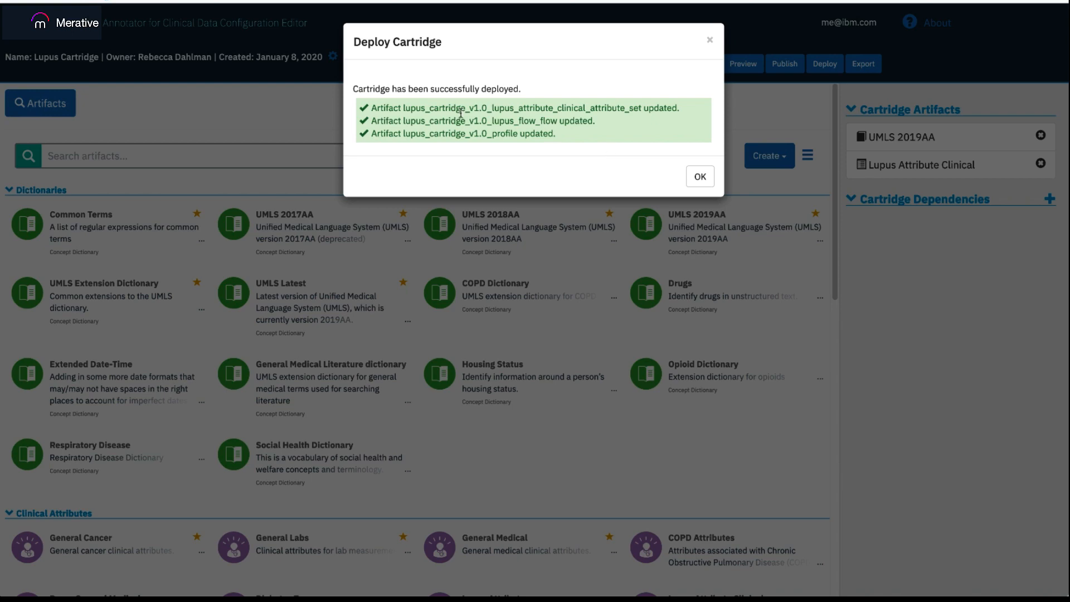
left_click(700, 178)
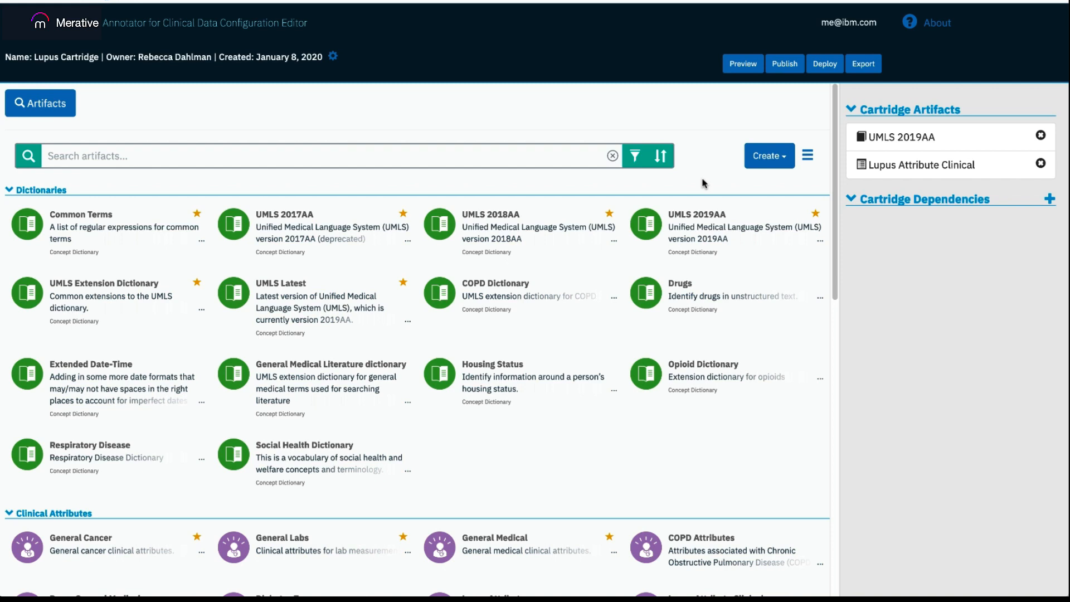
- Open the cartridge preview with the Lupus Example text and check which saved texts are available
left_click(743, 64)
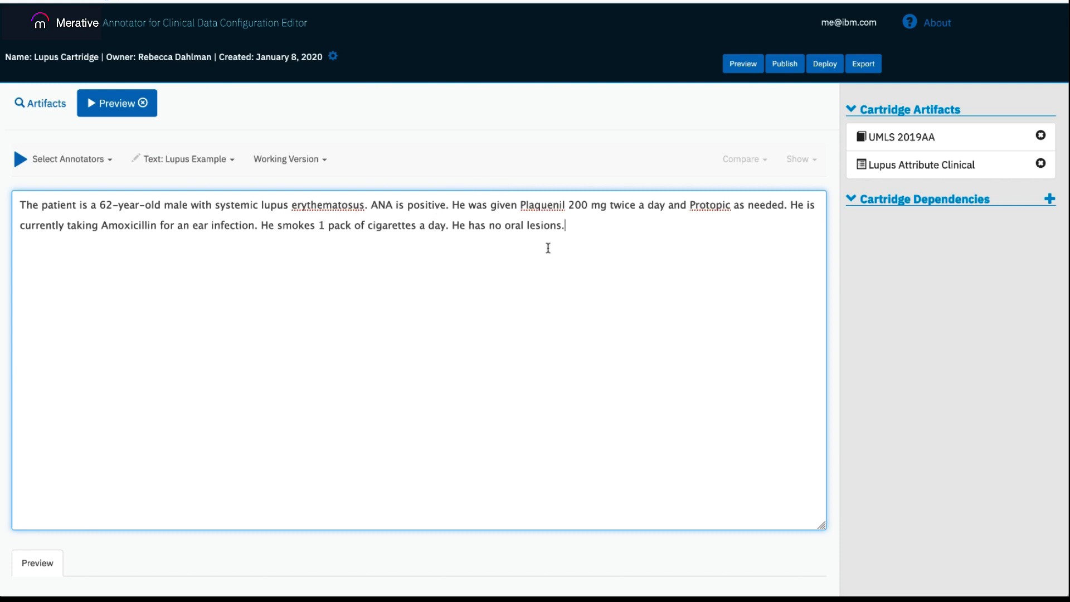
left_click(200, 163)
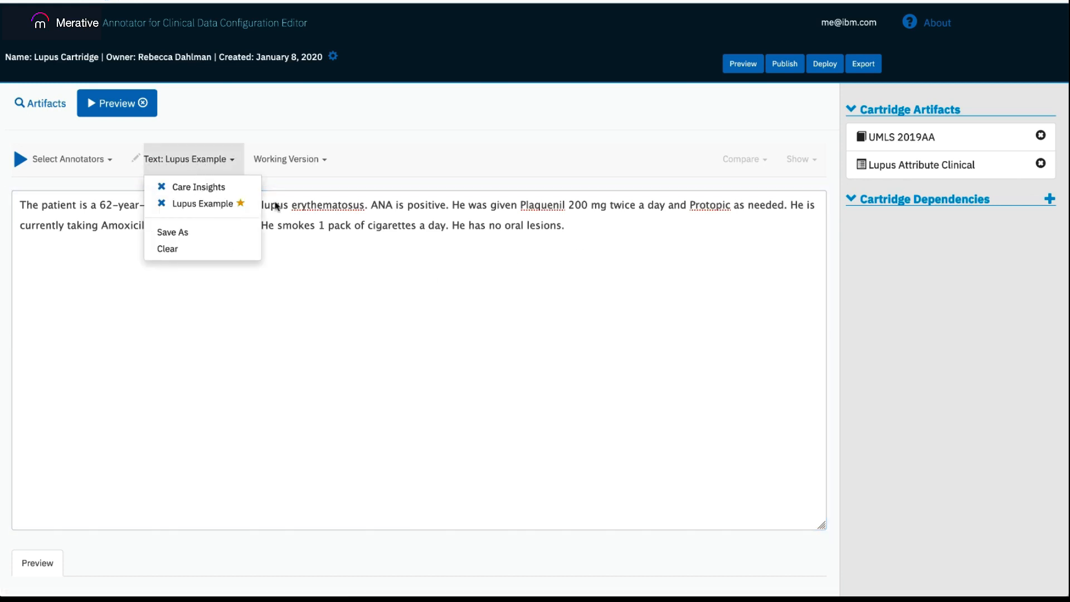
left_click(357, 175)
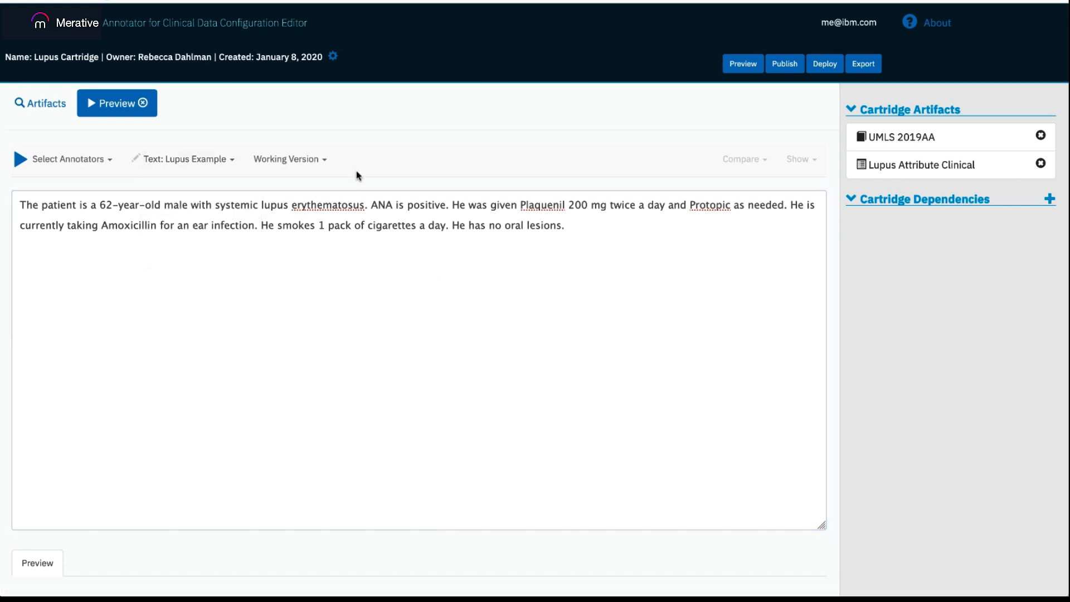
- Check the deployment status of published version v1.0 on My ACD Host
left_click(297, 168)
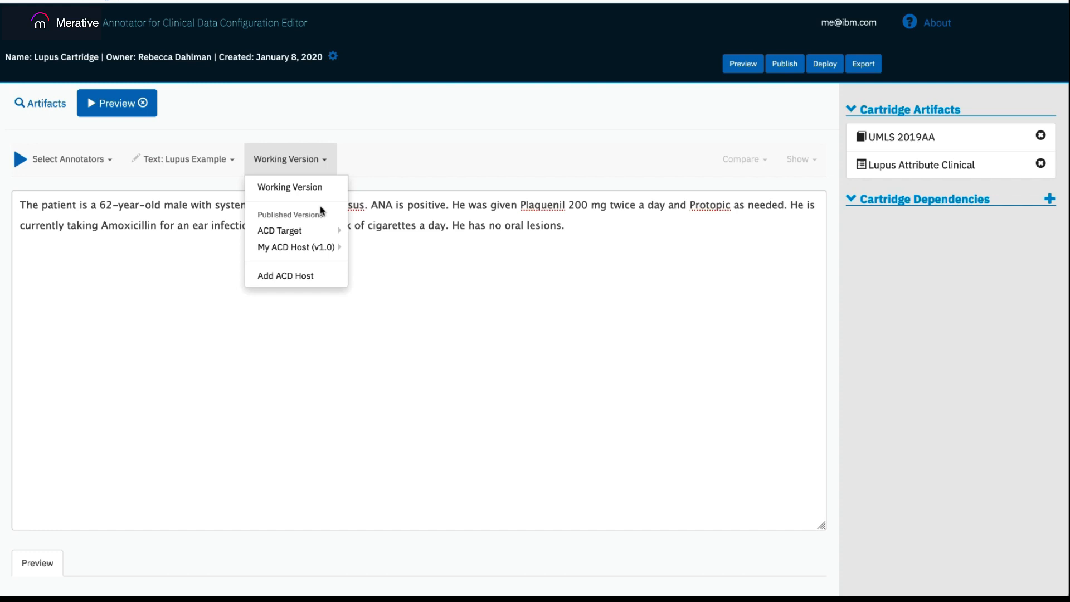
mouse_move(310, 256)
mouse_move(342, 248)
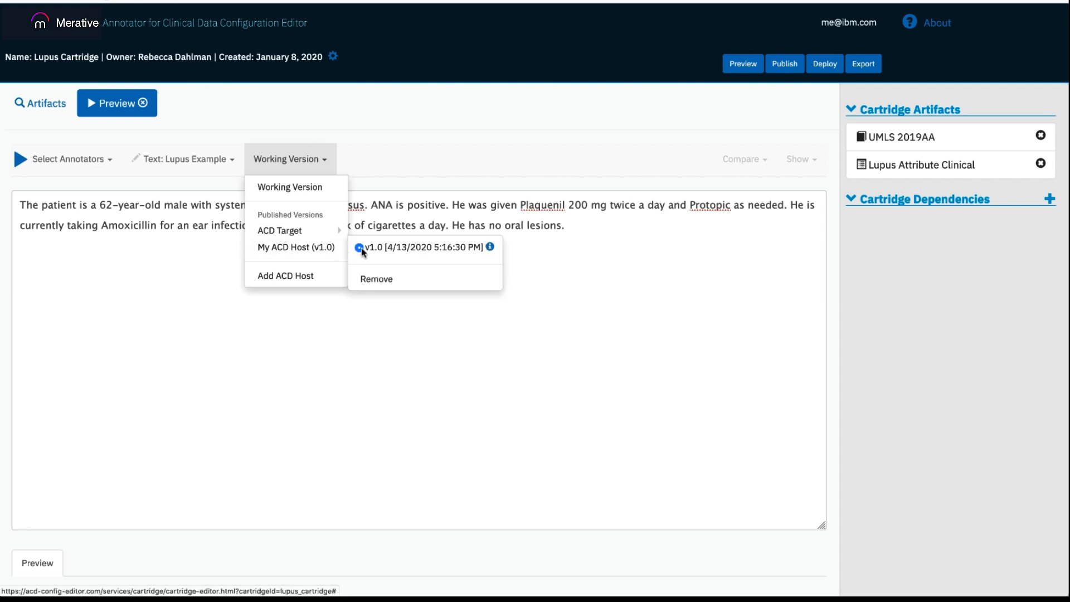
left_click(490, 247)
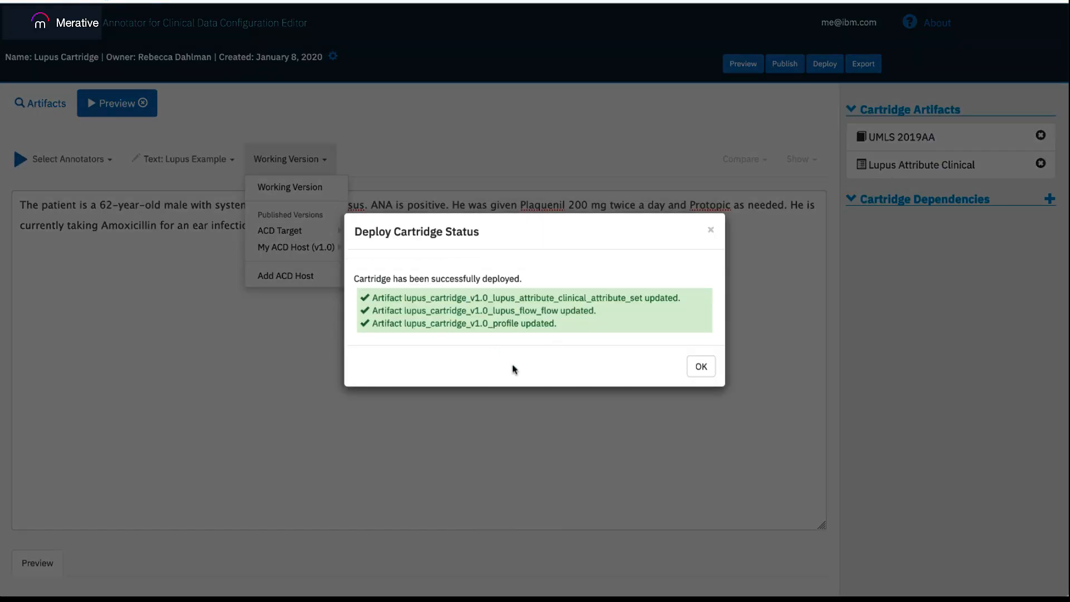
left_click(704, 369)
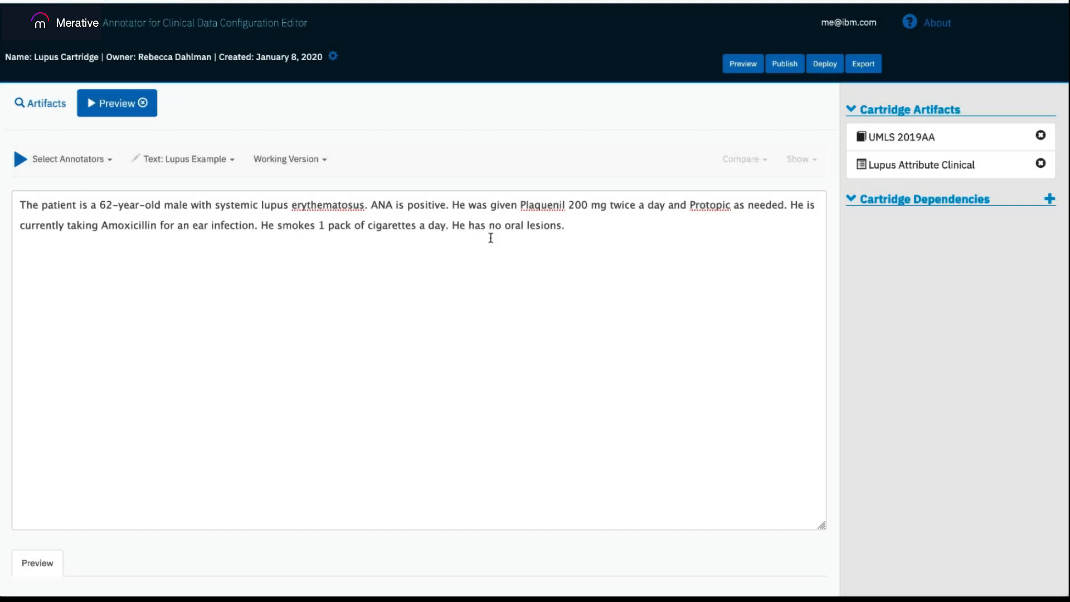
- Preview the Lupus Example text against published version v1.0 in My ACD Host
left_click(307, 166)
mouse_move(323, 256)
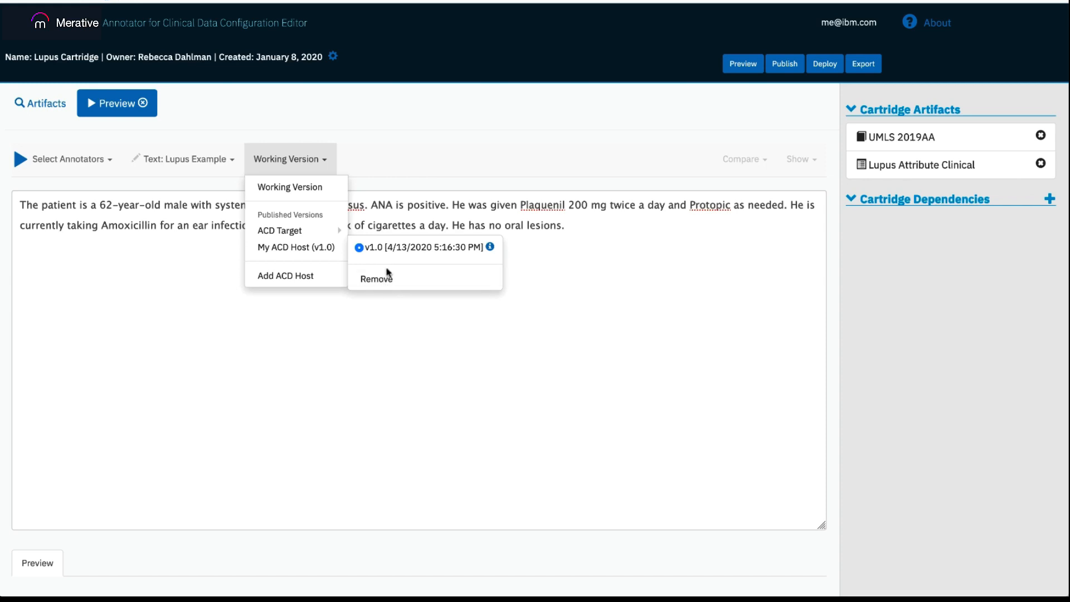
left_click(283, 249)
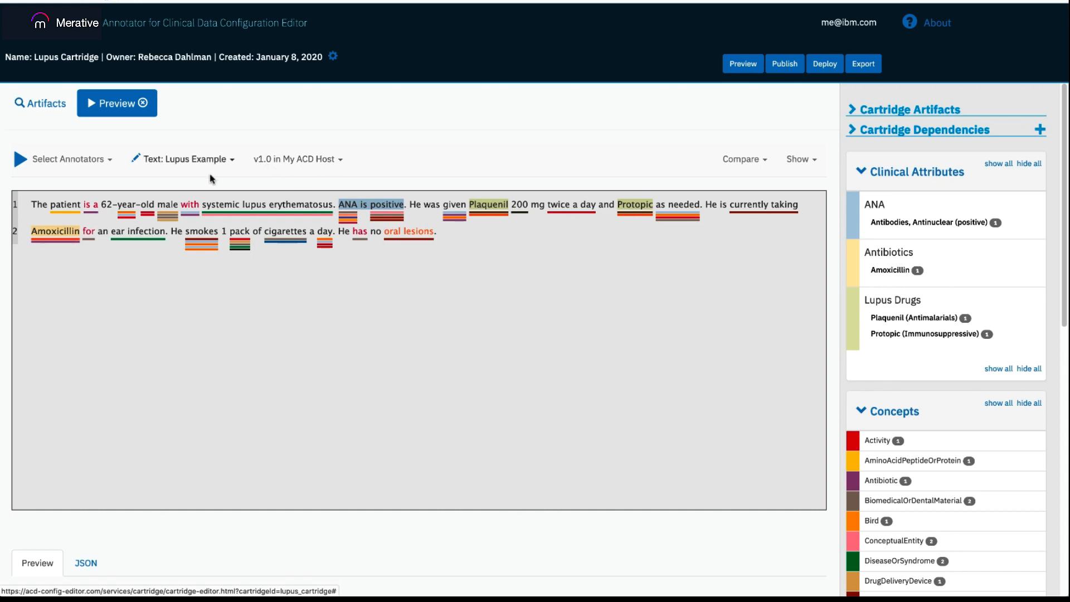
- Run the deployed Lupus Flow (v1.0) on the Lupus Example text in place of individually selected annotators
left_click(92, 168)
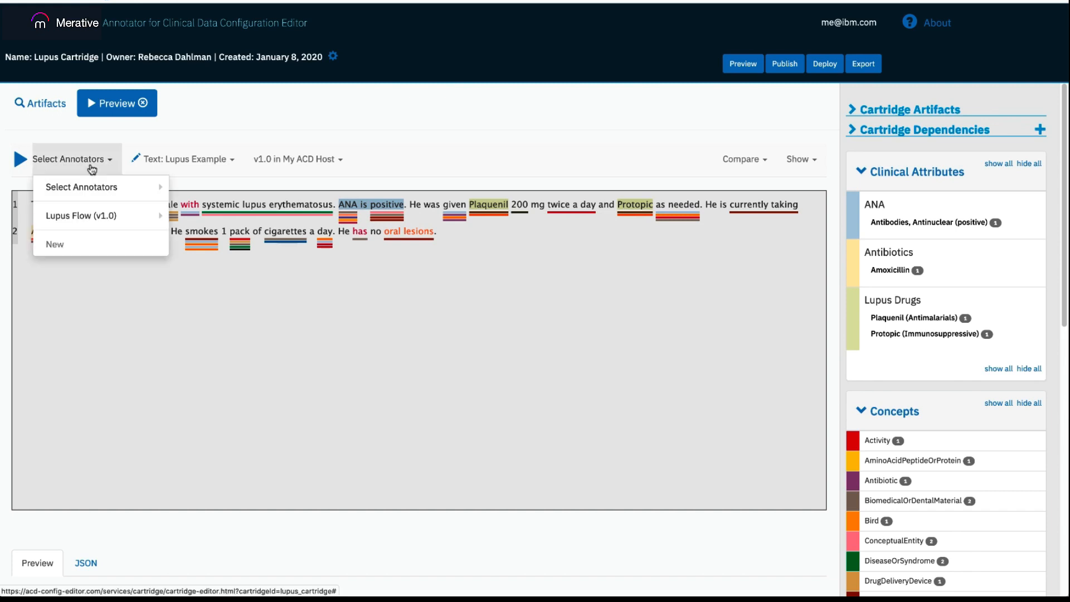
mouse_move(109, 218)
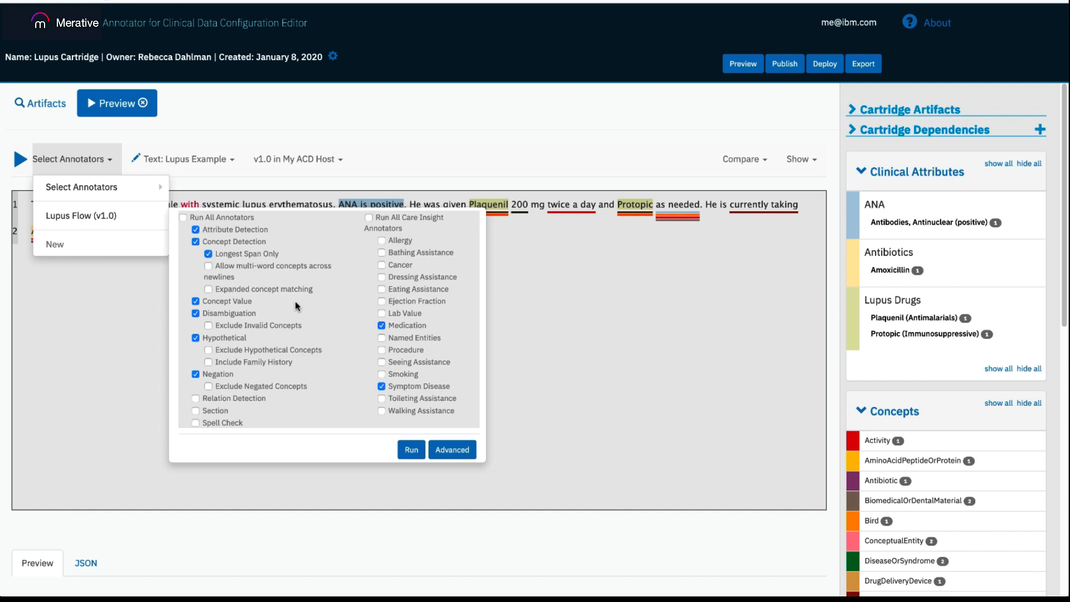
left_click(128, 217)
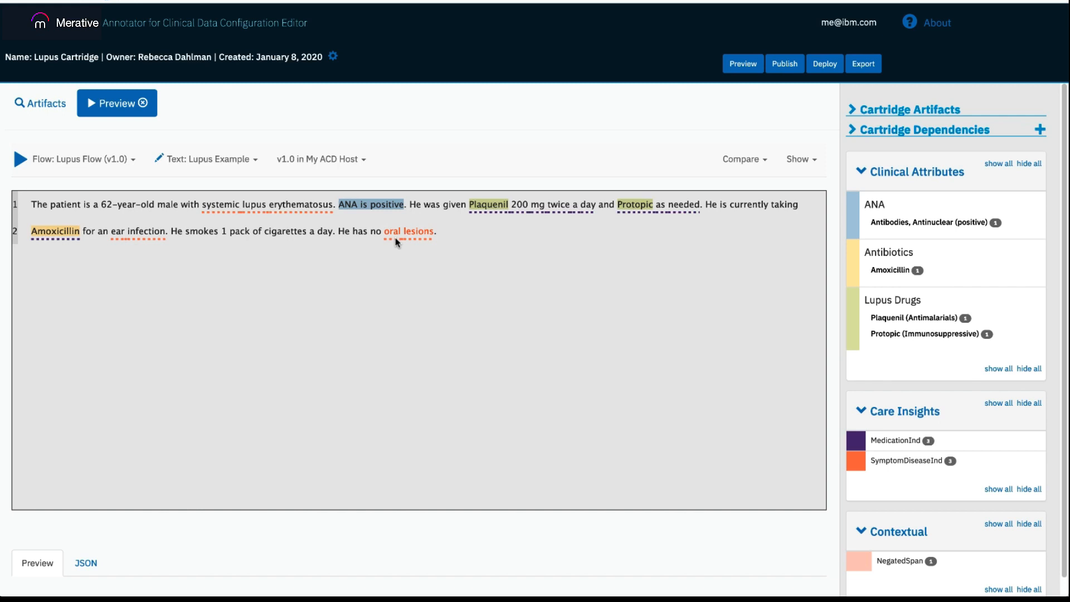
- Switch to the terminal and run the prepared curl POST request that analyzes the patient text with lupus_cartridge_v1.0_lupus_flow_flow
mouse_move(492, 590)
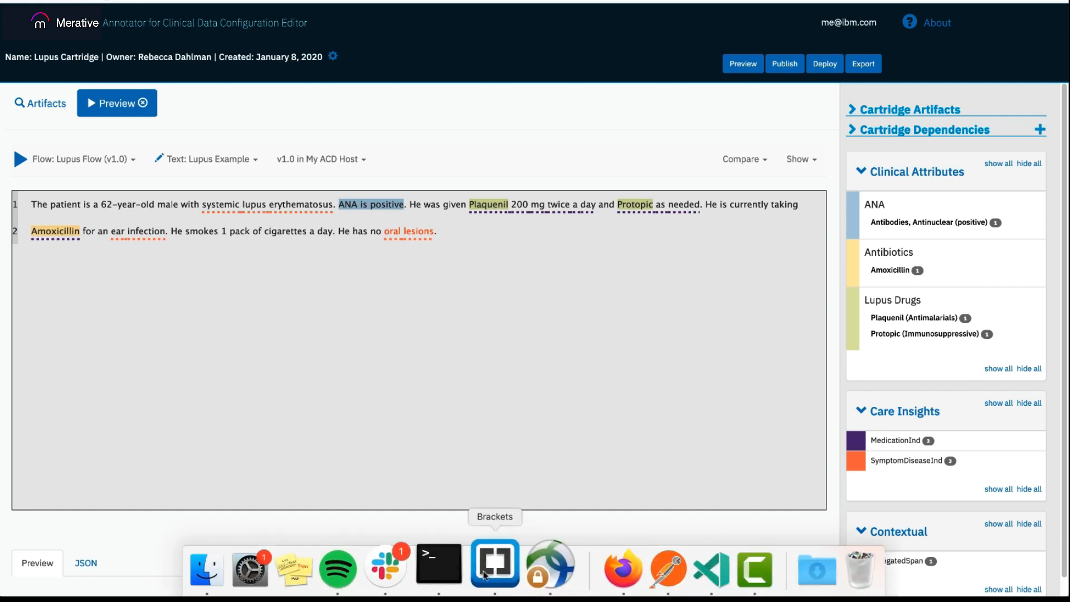
left_click(444, 575)
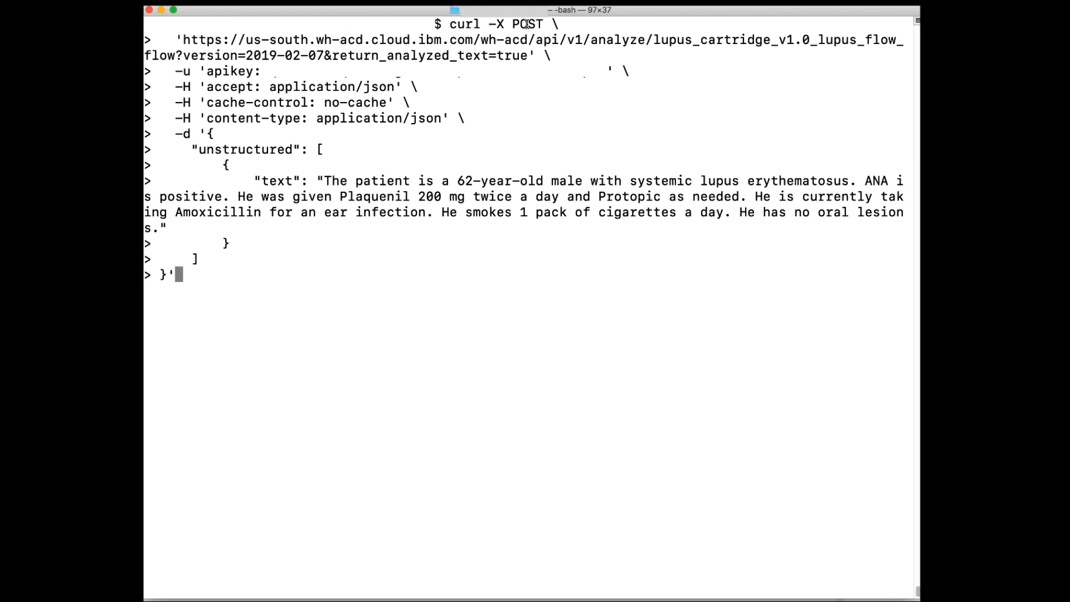
left_click_drag(583, 40, 859, 40)
left_click(653, 40)
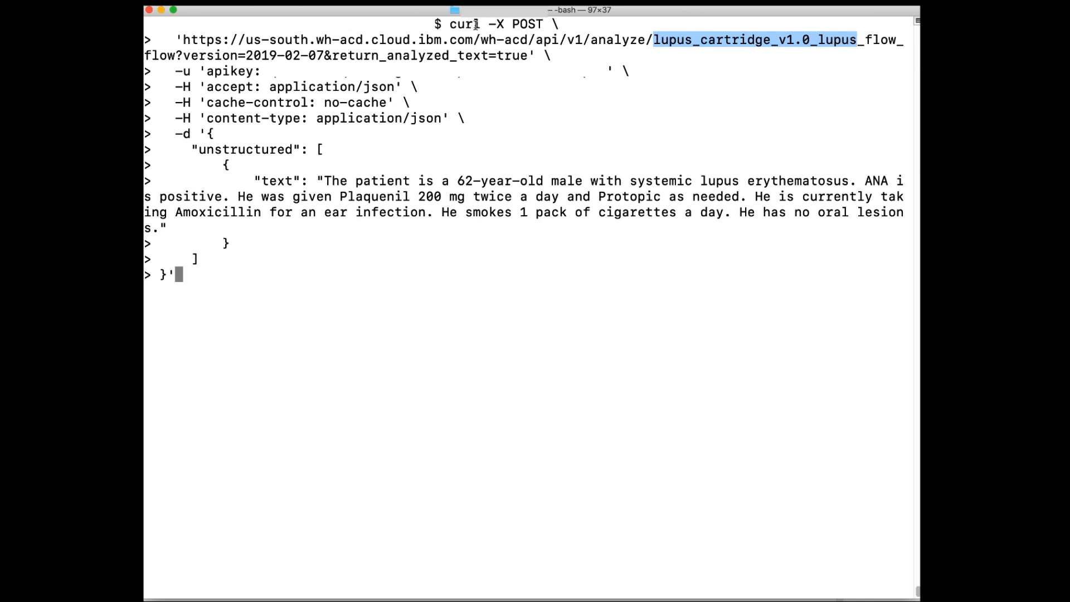
left_click(420, 54)
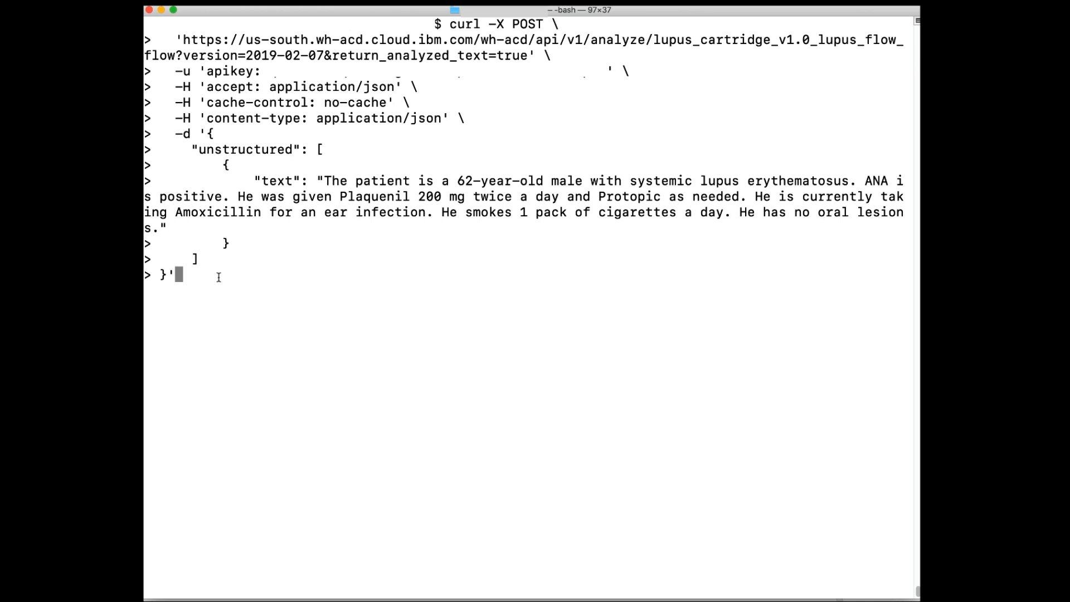
key("Return")
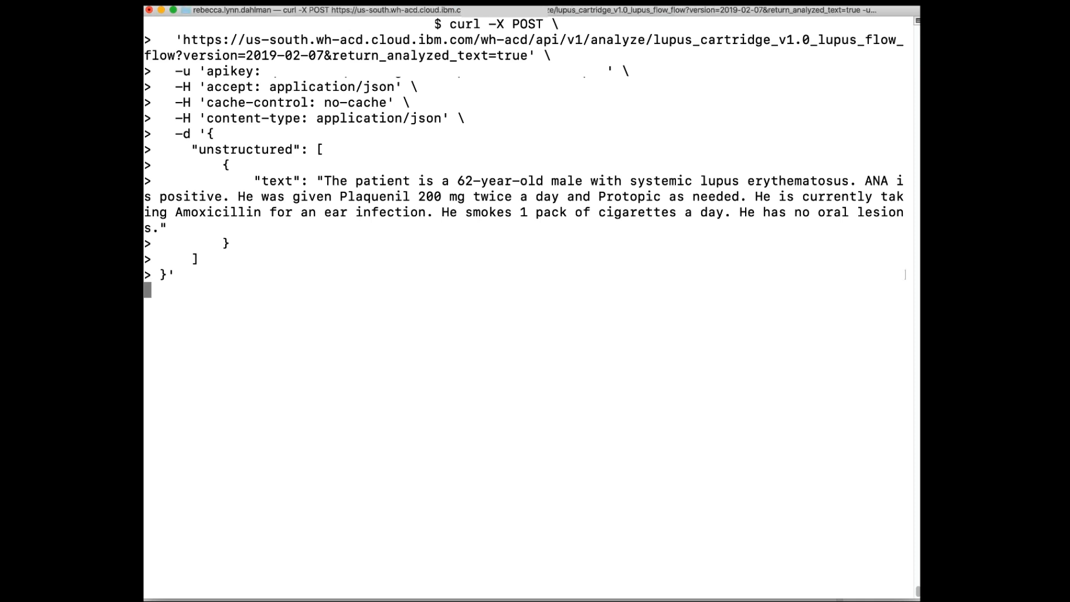